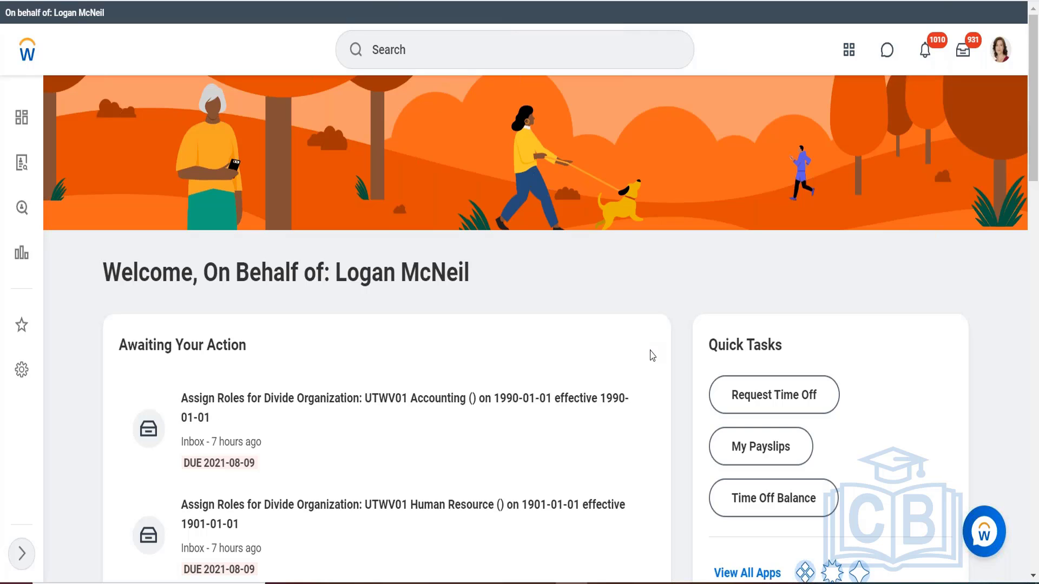
- Look through the home page's pending actions, team suggestions, announcements and recommendations
scroll(653, 355, down, 5)
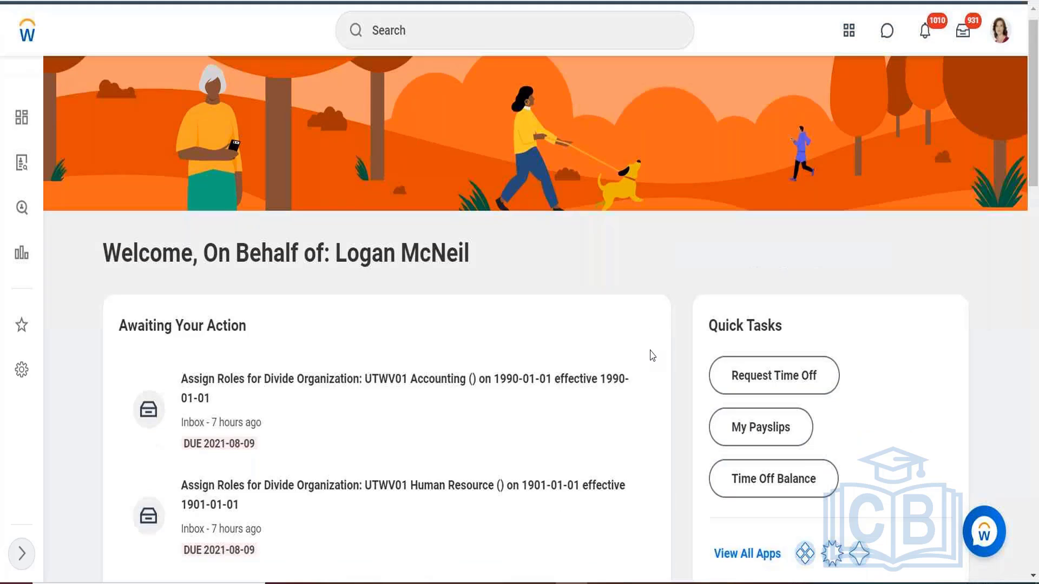
scroll(652, 355, down, 2)
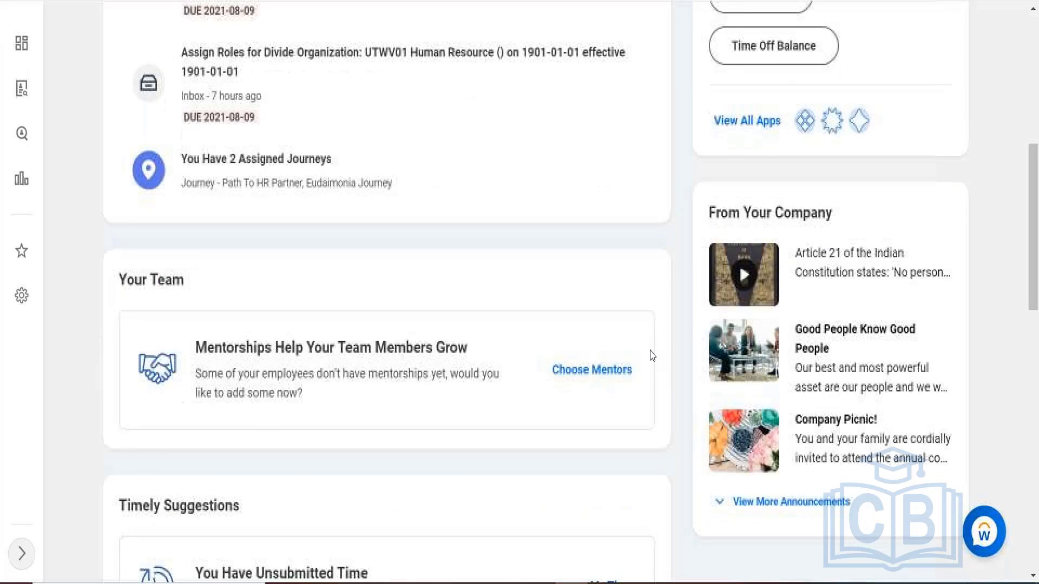
scroll(653, 356, up, 7)
scroll(653, 355, down, 8)
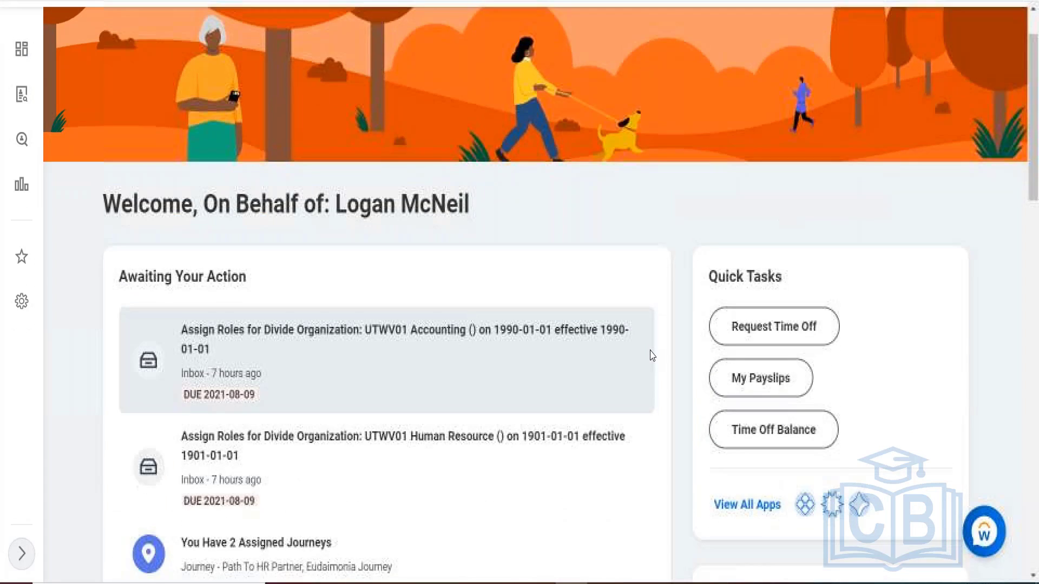
scroll(653, 356, down, 5)
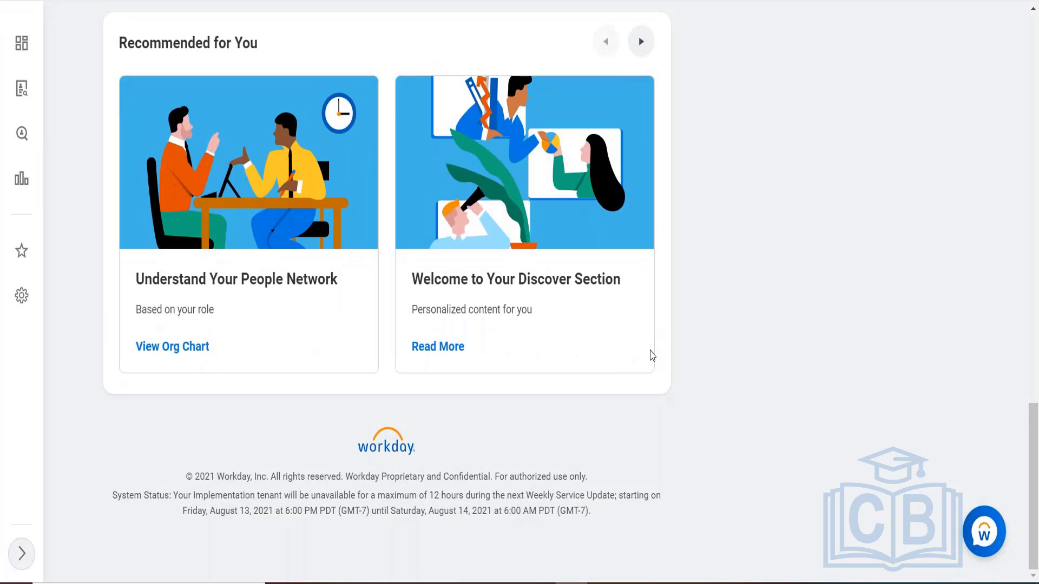
scroll(653, 355, up, 12)
scroll(653, 356, up, 5)
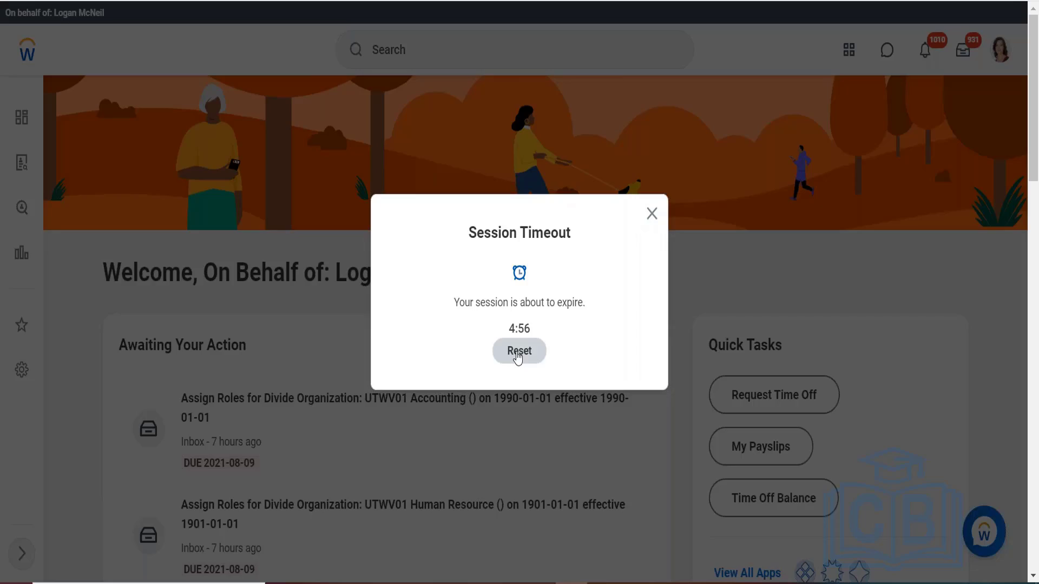
- Reset the expiring session and search for "all functional areas"
click(519, 355)
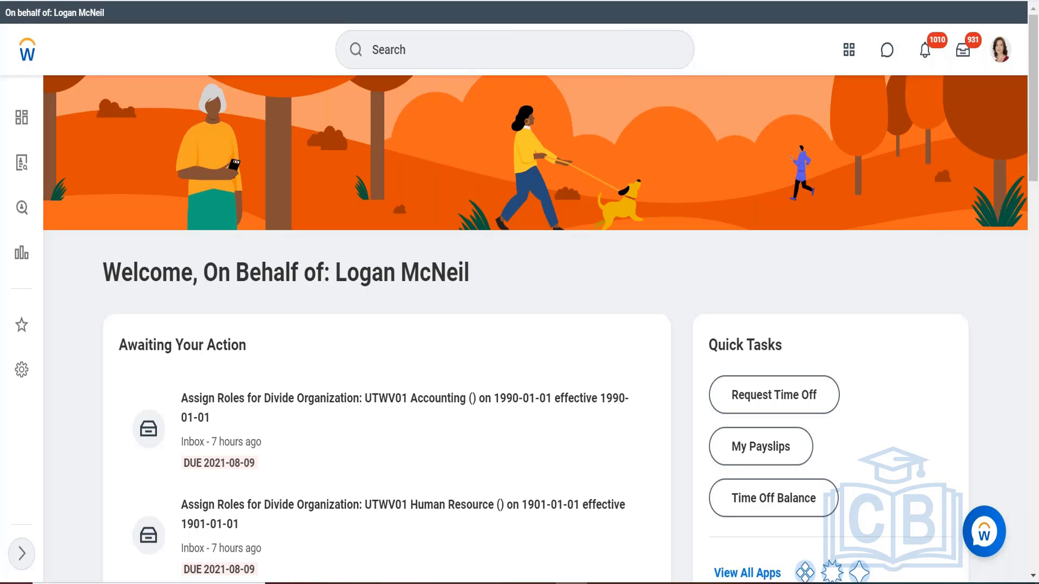
click(414, 51)
text(all)
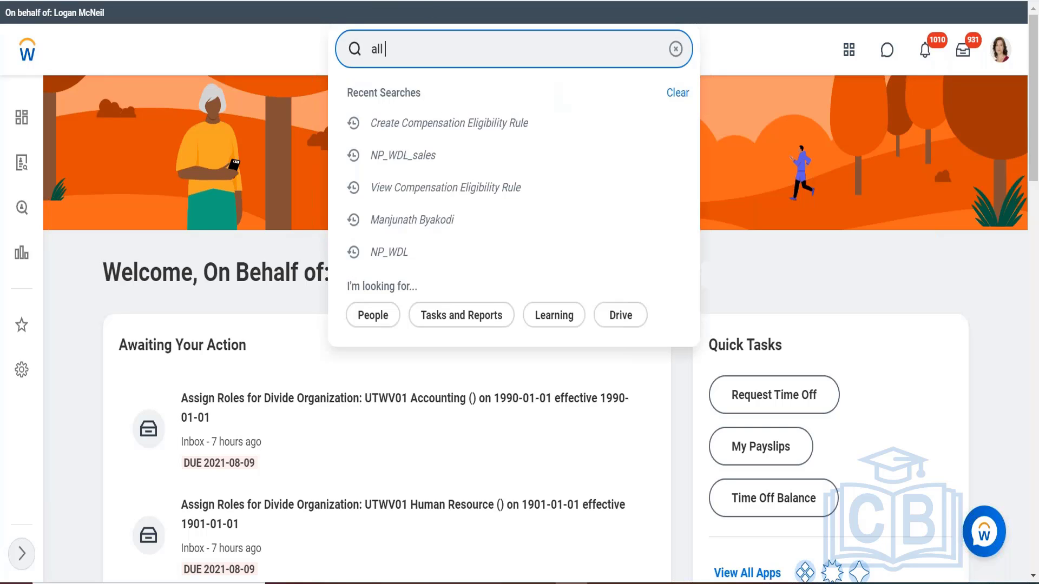
text( functional areas)
key(Return)
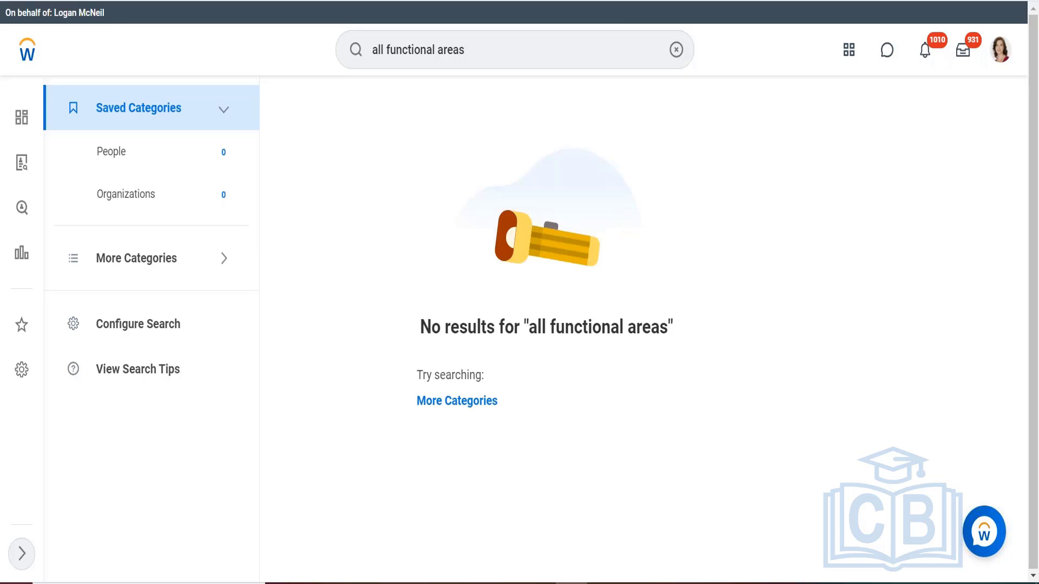
- Repeat the search with the shorter terms "functional areas" and "functional area"
click(387, 50)
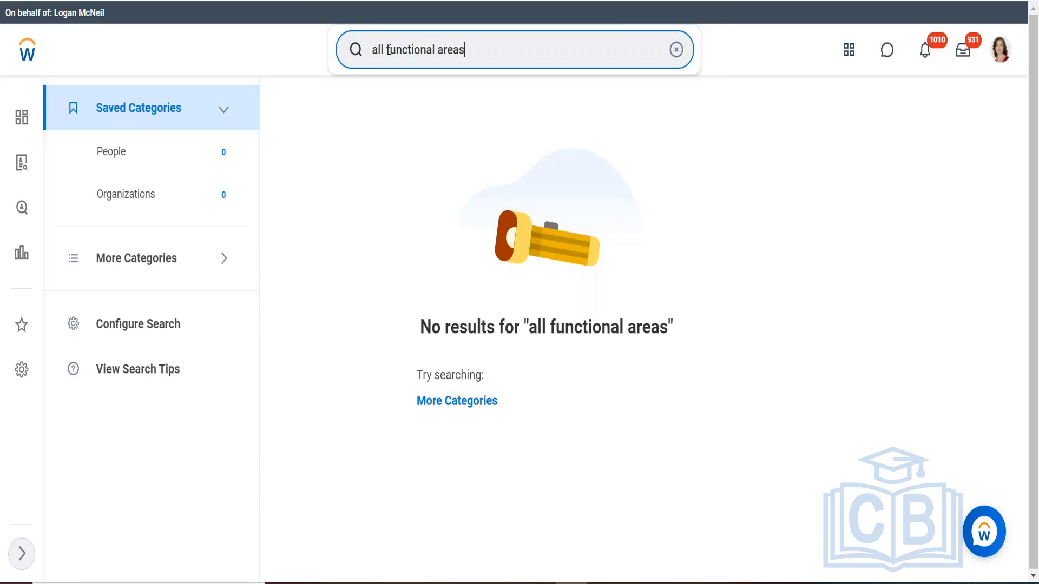
click(341, 32)
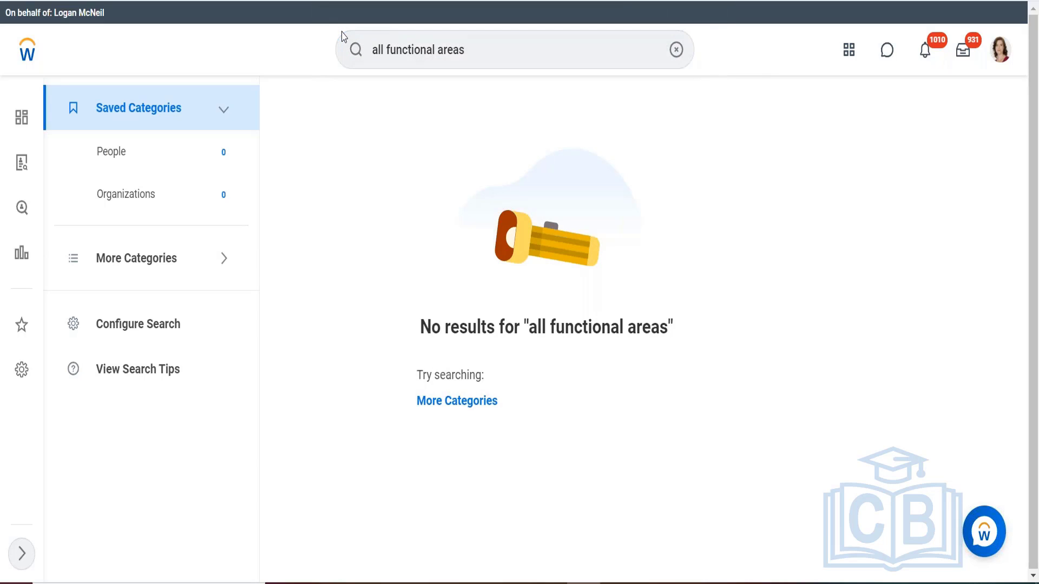
click(388, 51)
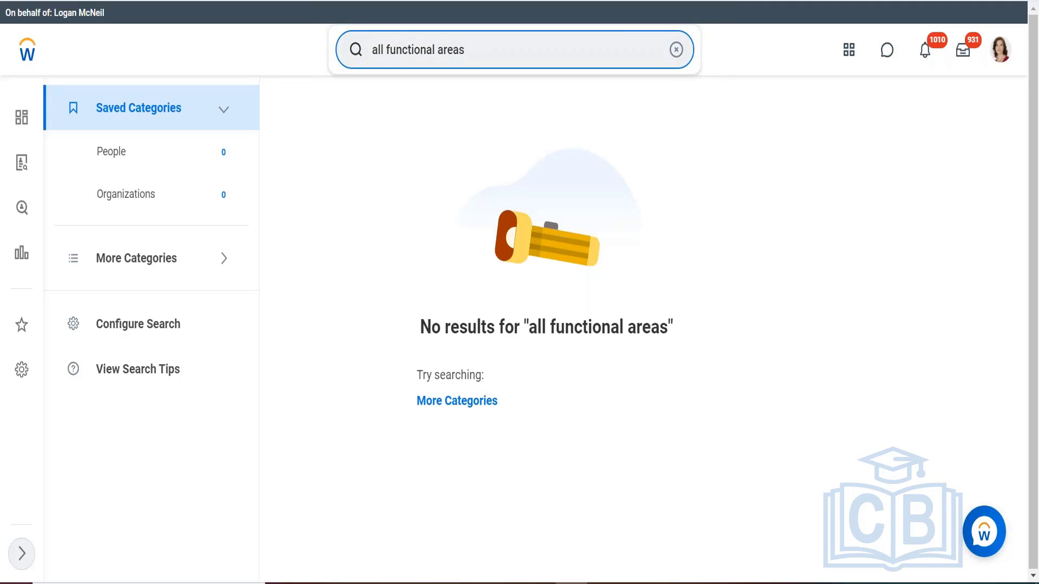
key(BackSpace)
key(BackSpace)
key(BackSpace)
key(BackSpace)
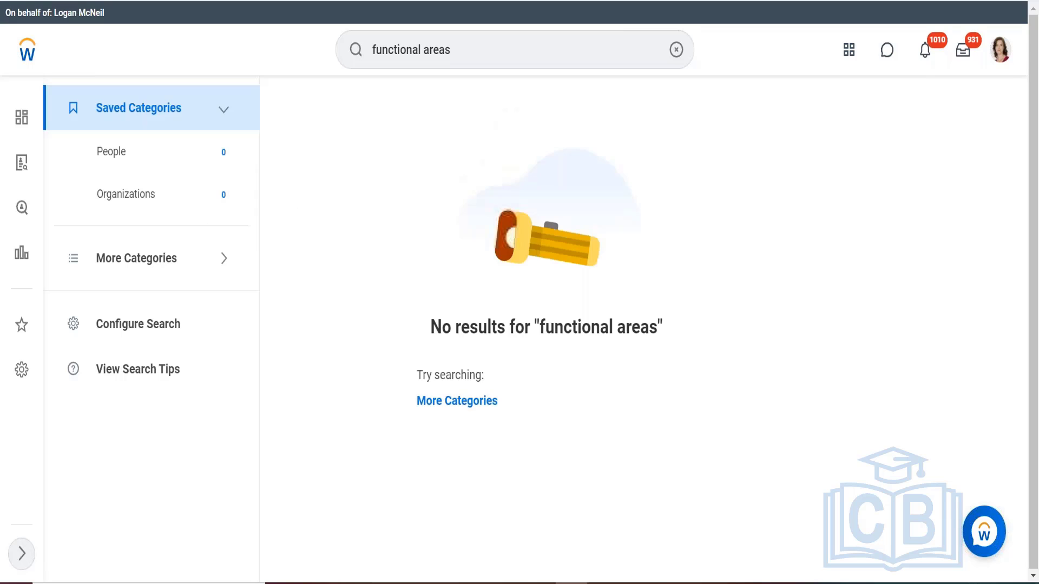
click(452, 49)
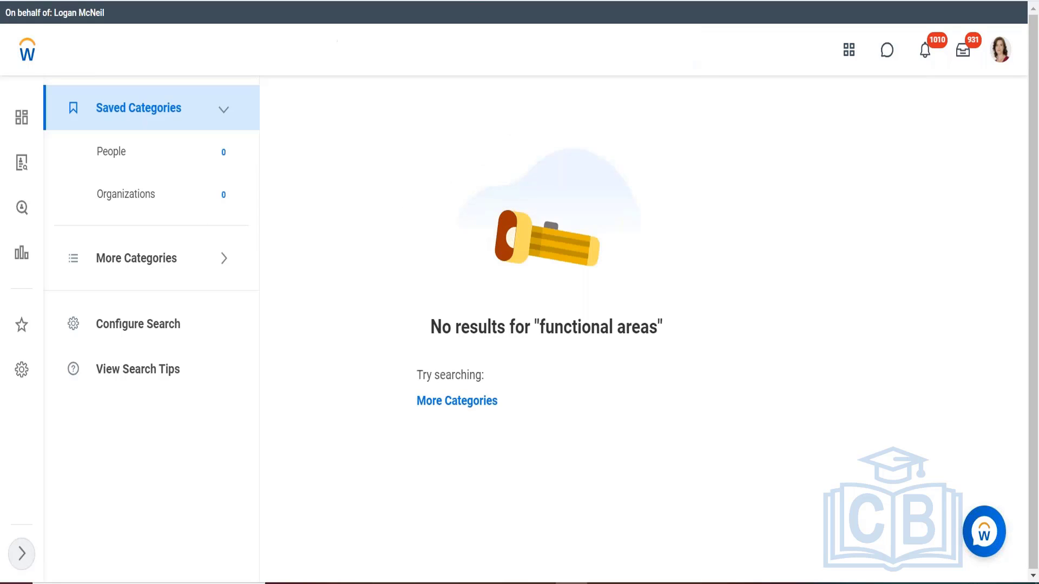
key(BackSpace)
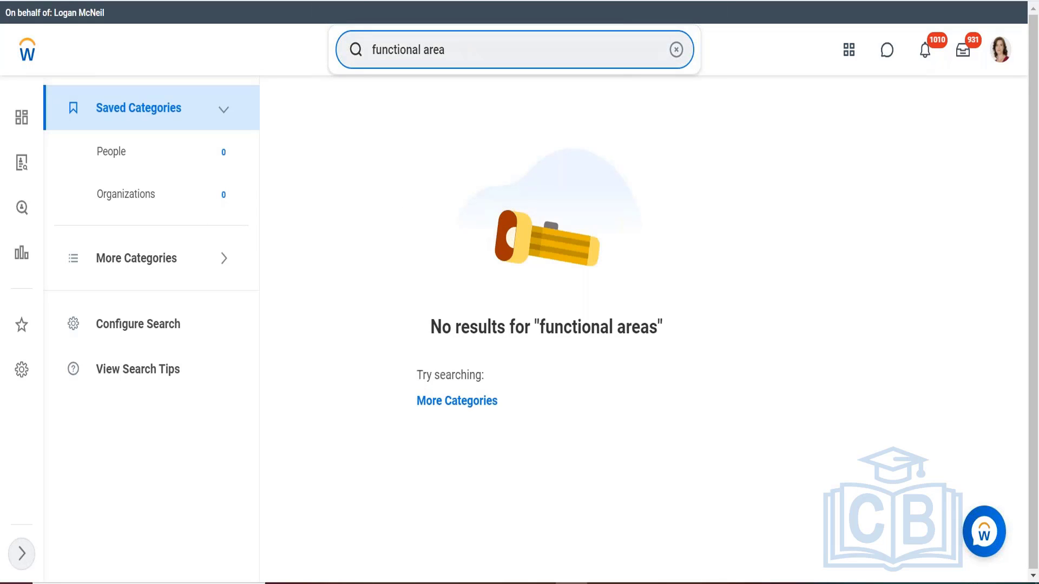
key(Return)
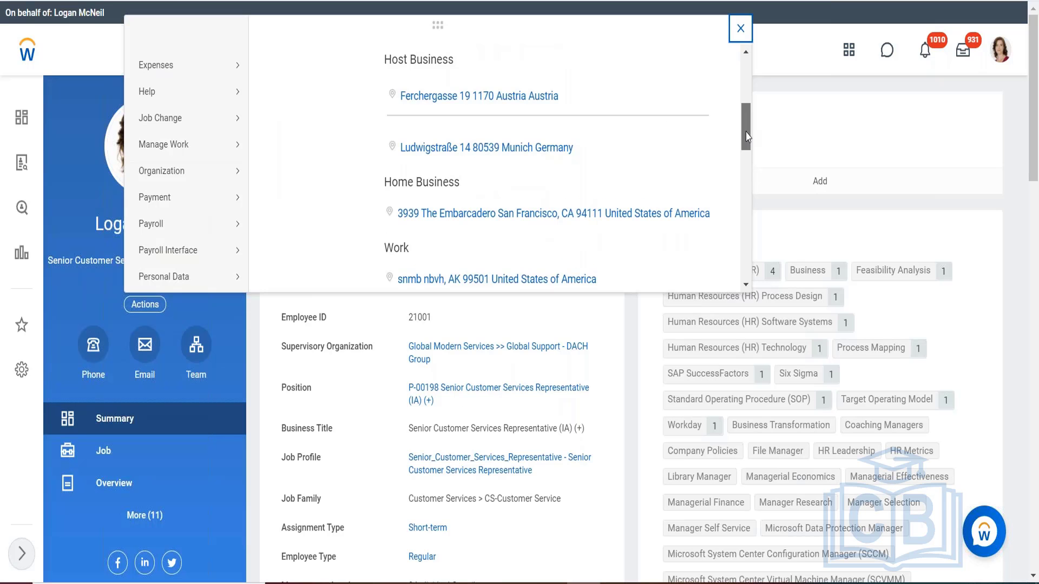
- Open the Enter My Time task from the Time and Leave actions on the worker's profile
scroll(743, 140, down, 3)
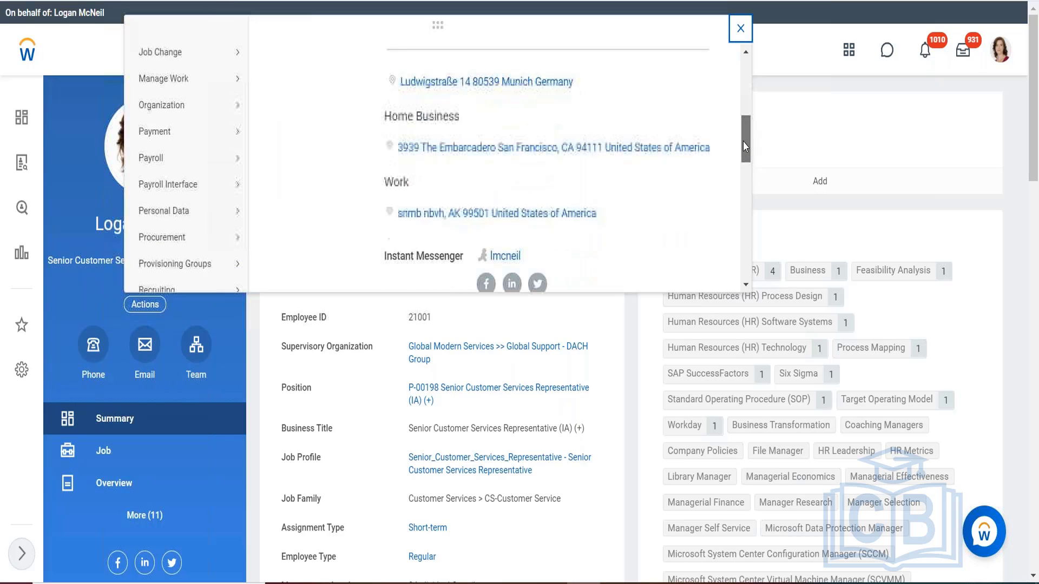
scroll(736, 164, down, 4)
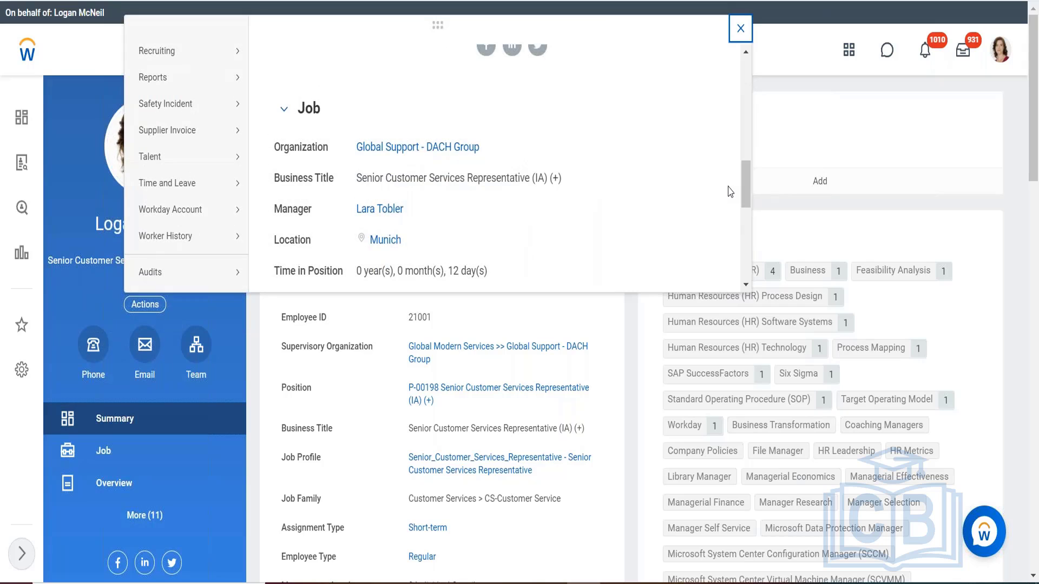
mouse_move(145, 184)
mouse_move(199, 184)
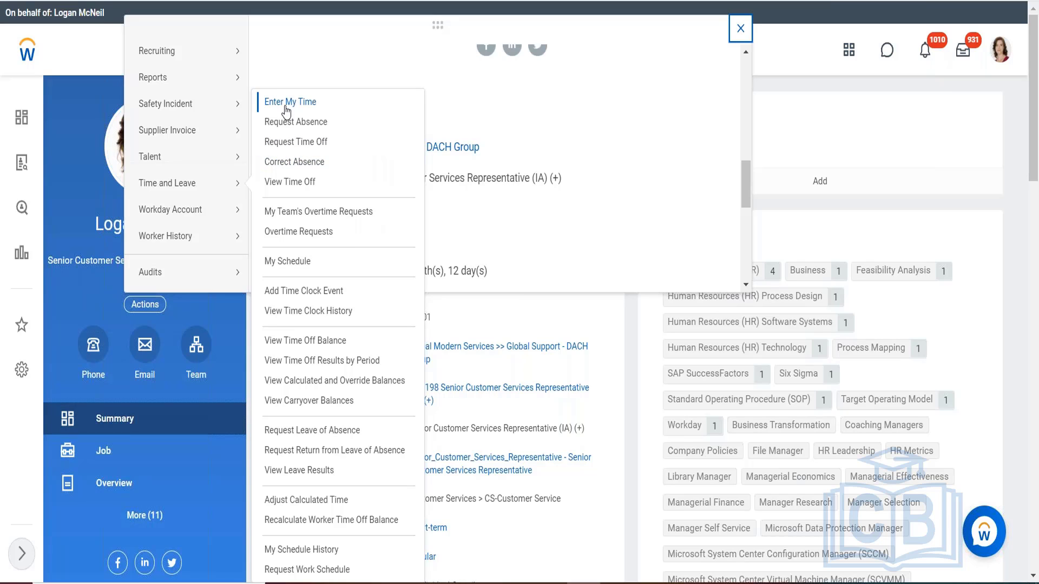
click(741, 28)
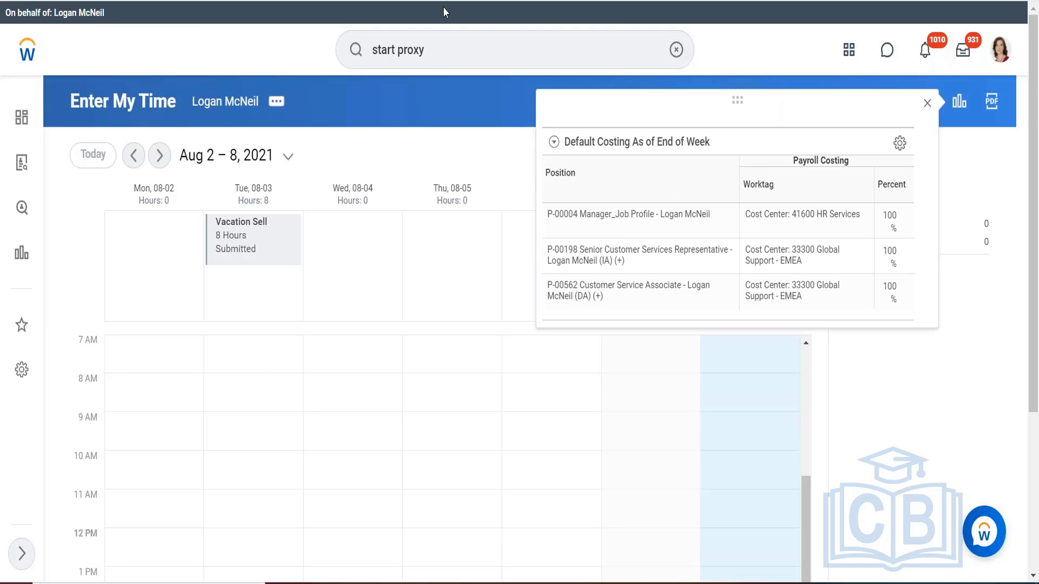
- Dismiss the default costing details and view the time calendar by Day, returning it to Week
click(458, 56)
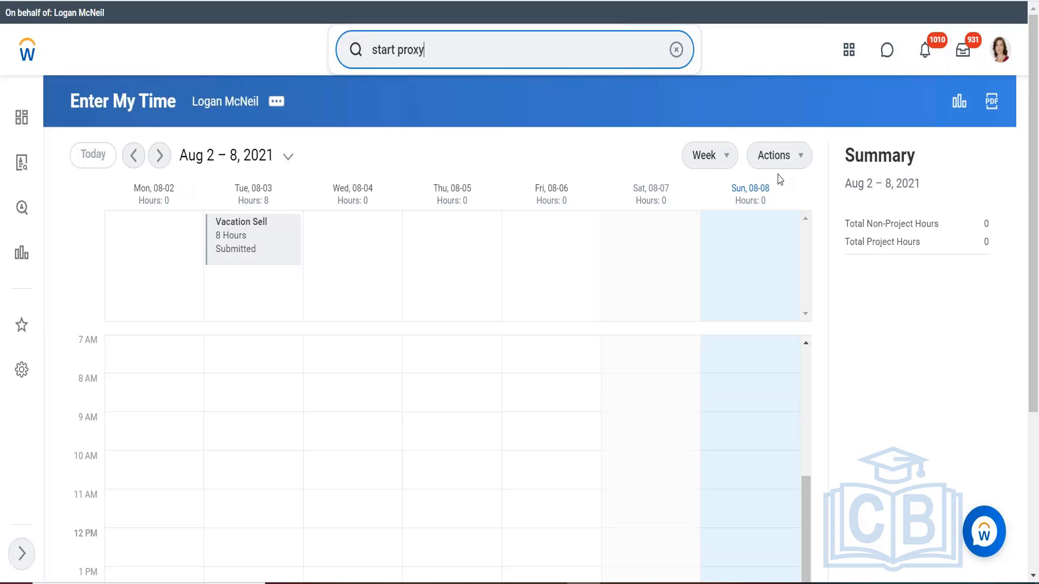
click(721, 157)
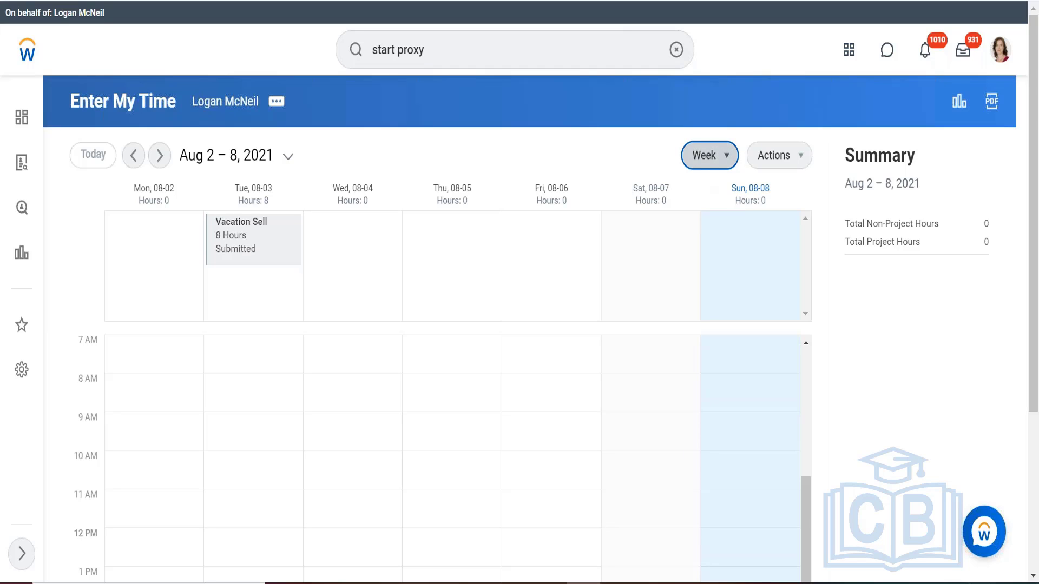
click(717, 160)
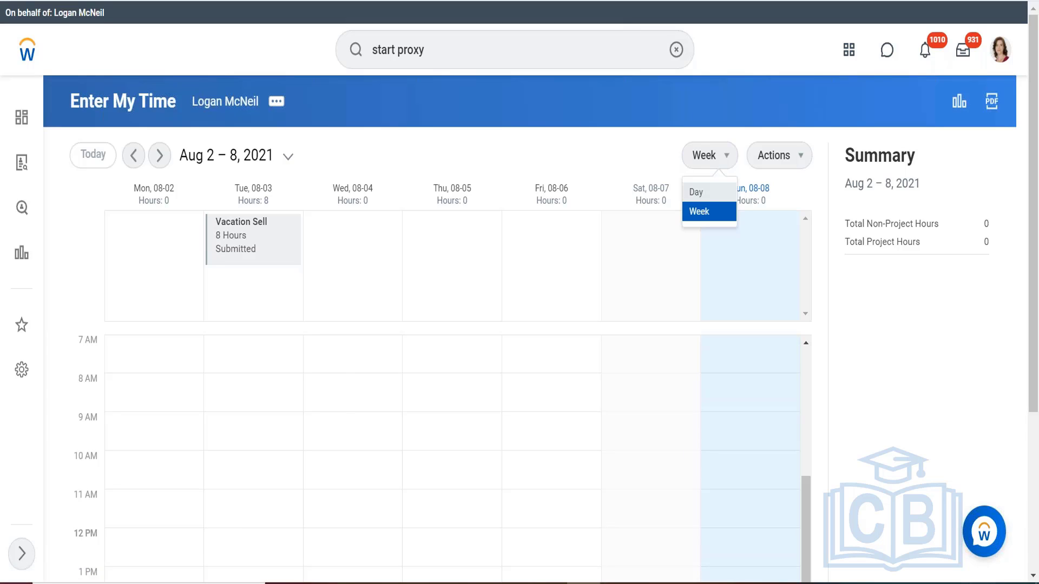
click(697, 193)
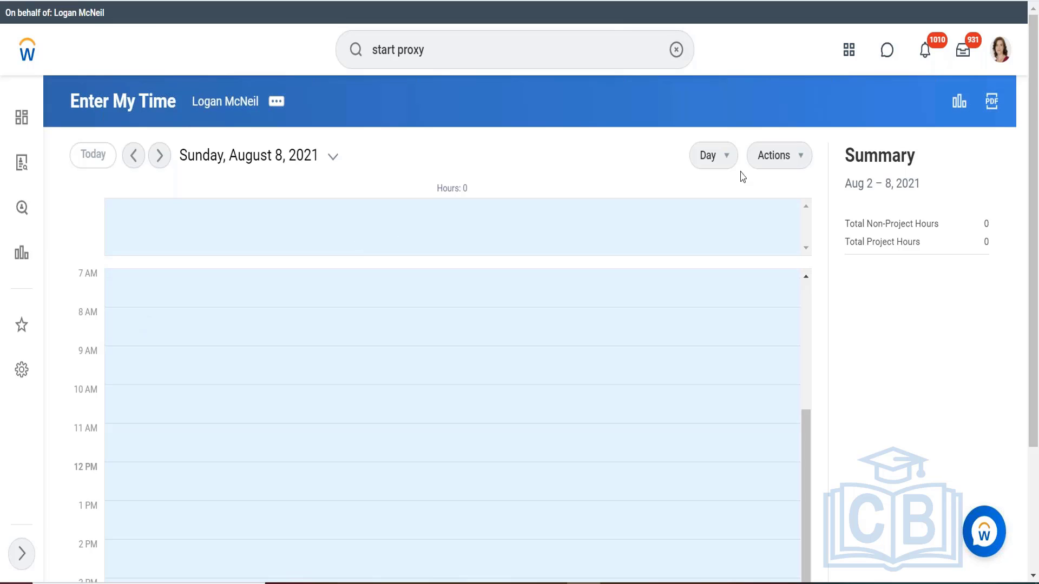
click(719, 164)
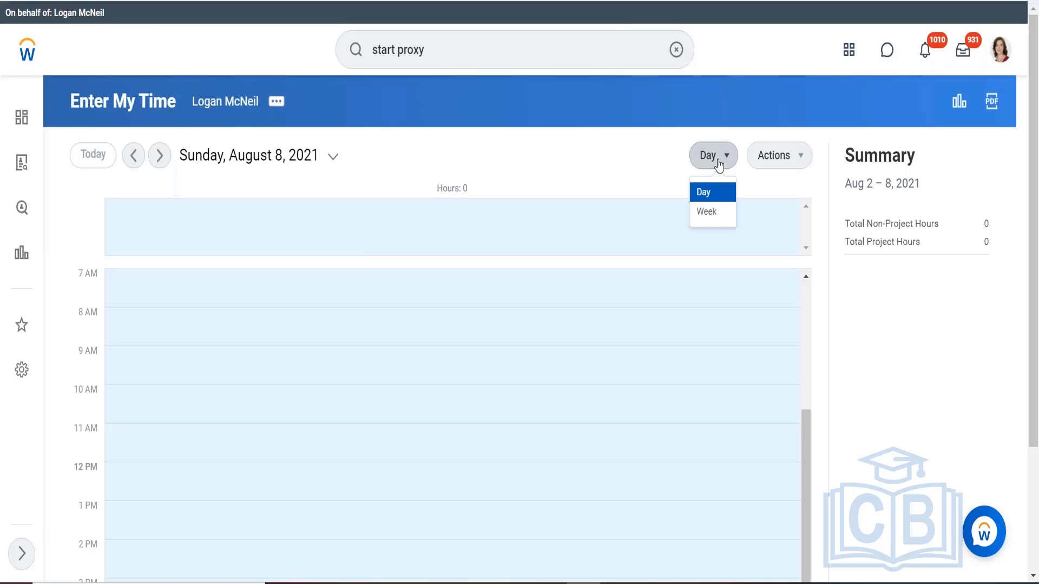
click(705, 212)
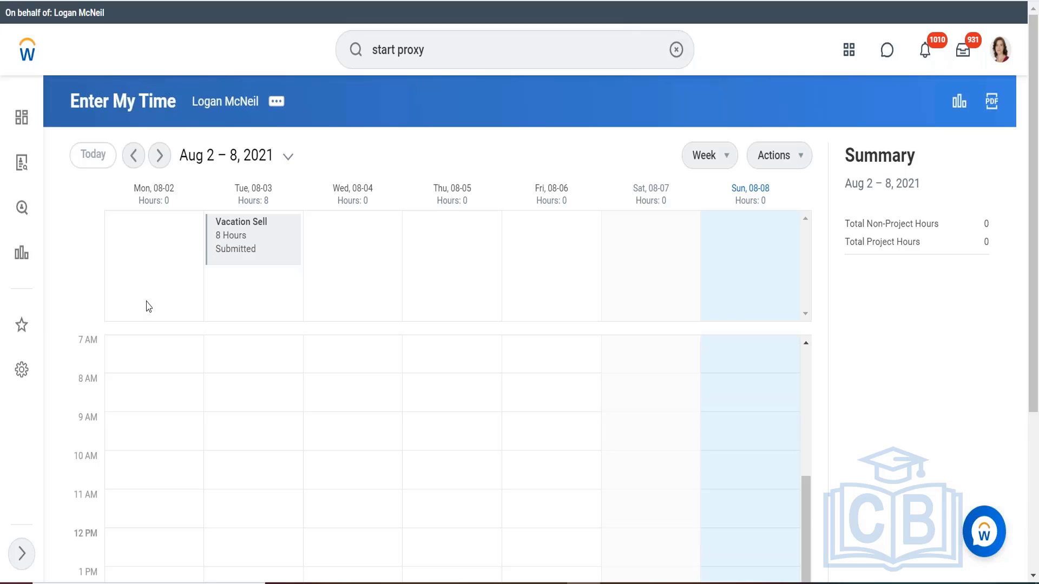
- Start a time entry for Monday, August 2 and set its time type to the Administration time entry code
click(155, 225)
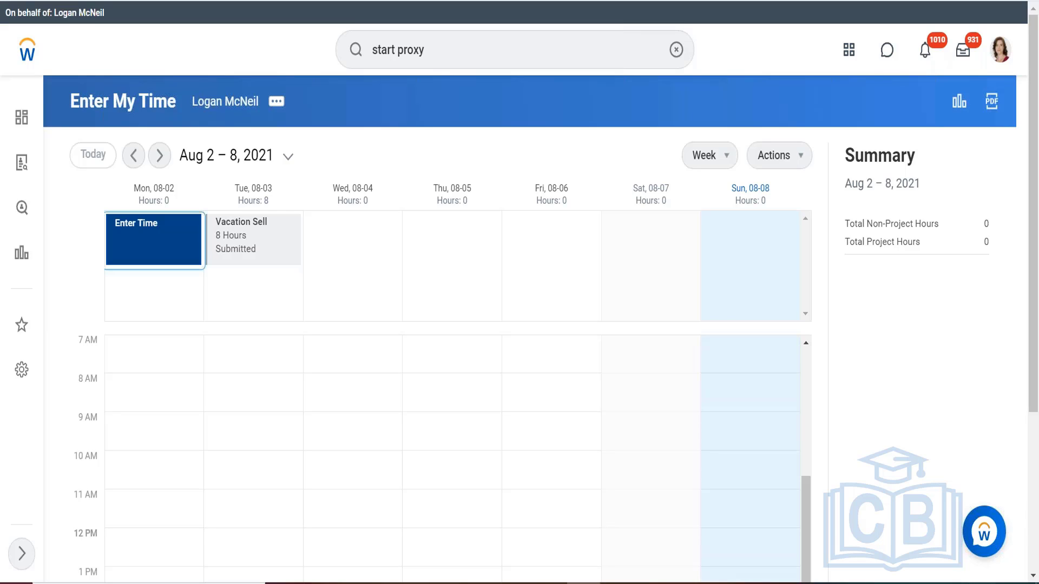
click(168, 264)
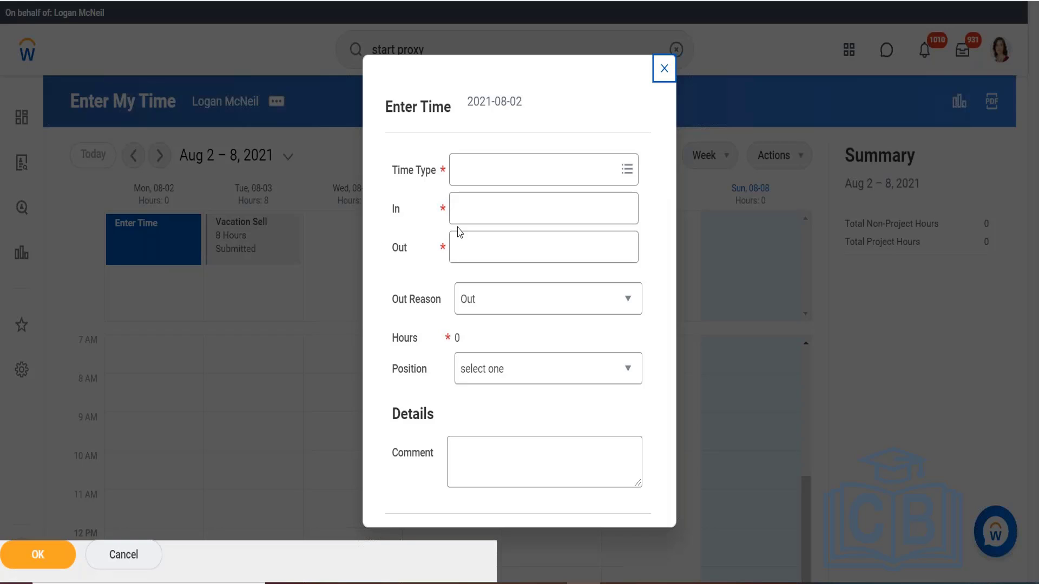
click(485, 182)
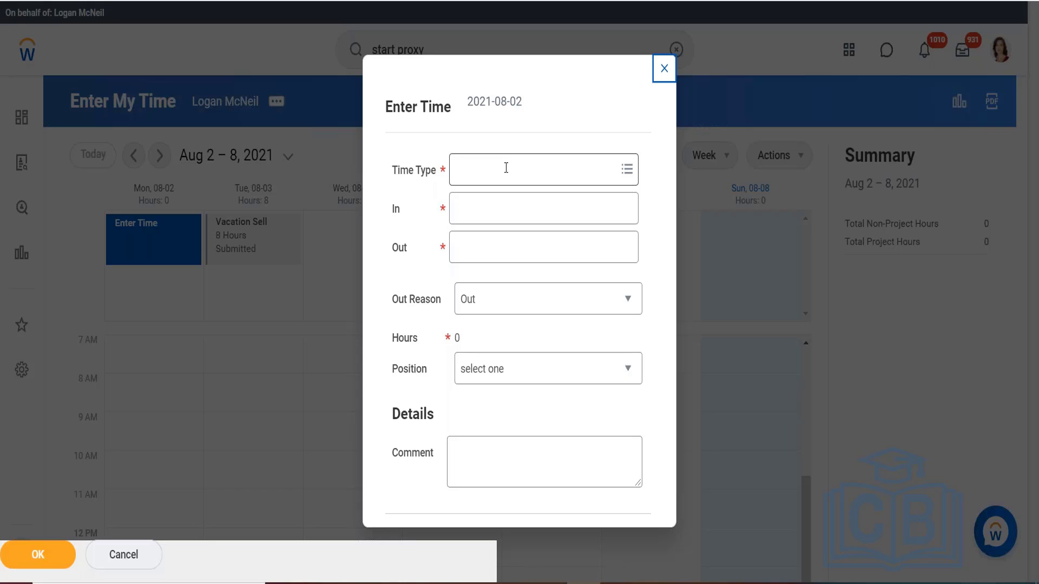
click(506, 168)
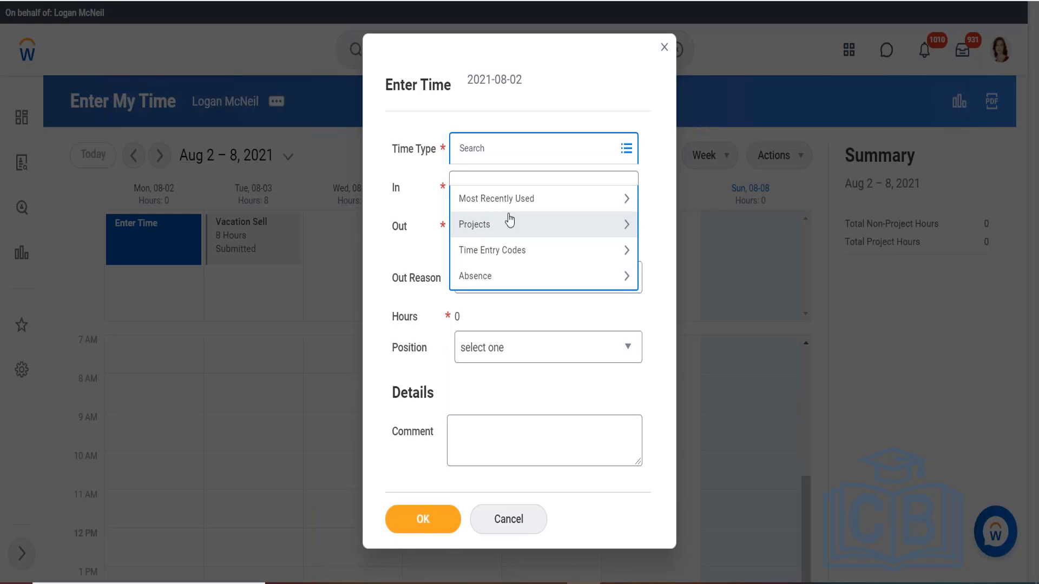
click(492, 252)
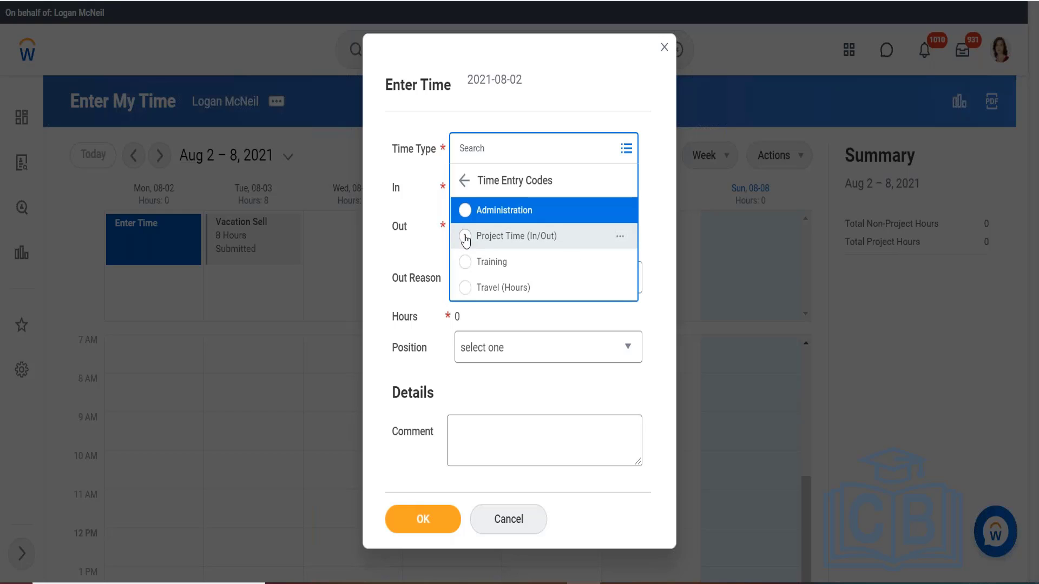
click(527, 215)
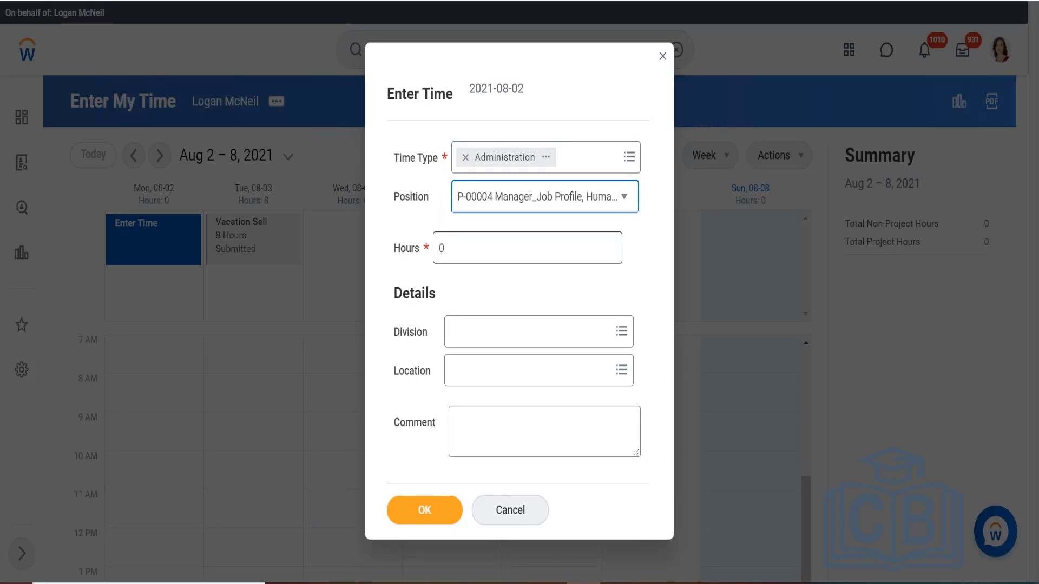
- Set the Administration entry's hours to 6 and save the entry
click(453, 254)
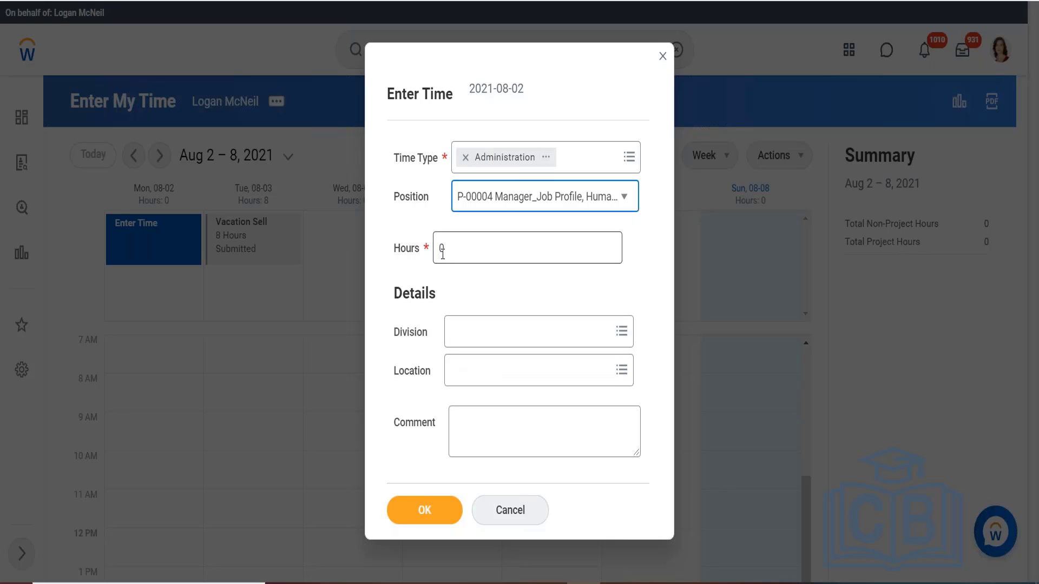
click(442, 254)
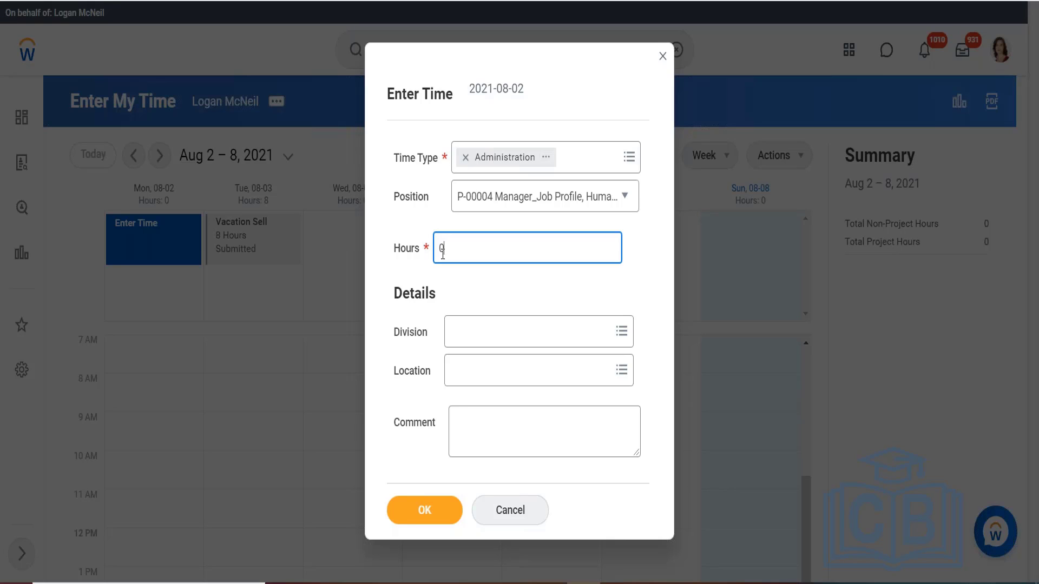
key(BackSpace)
text(6)
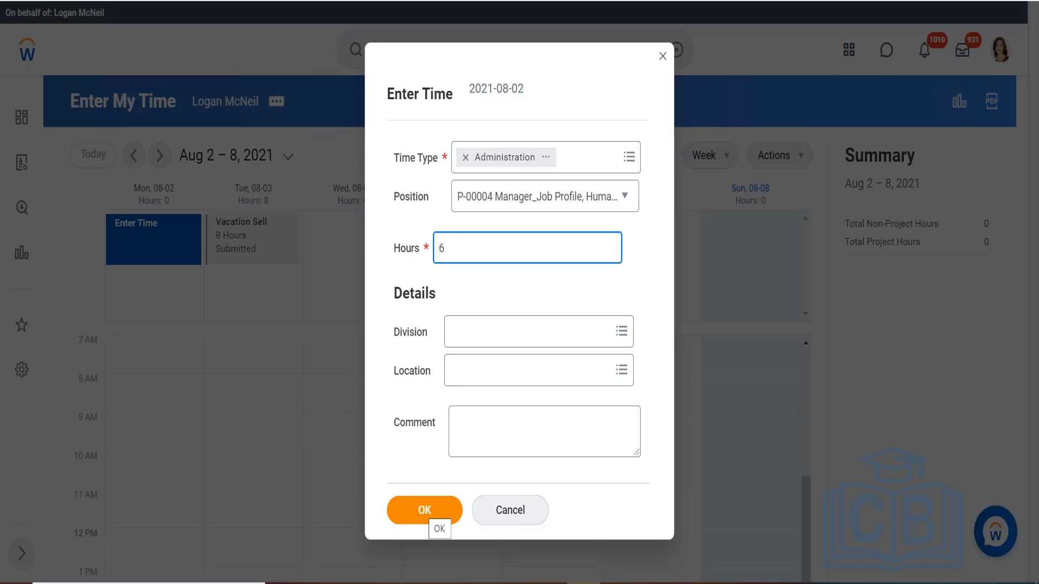
click(427, 514)
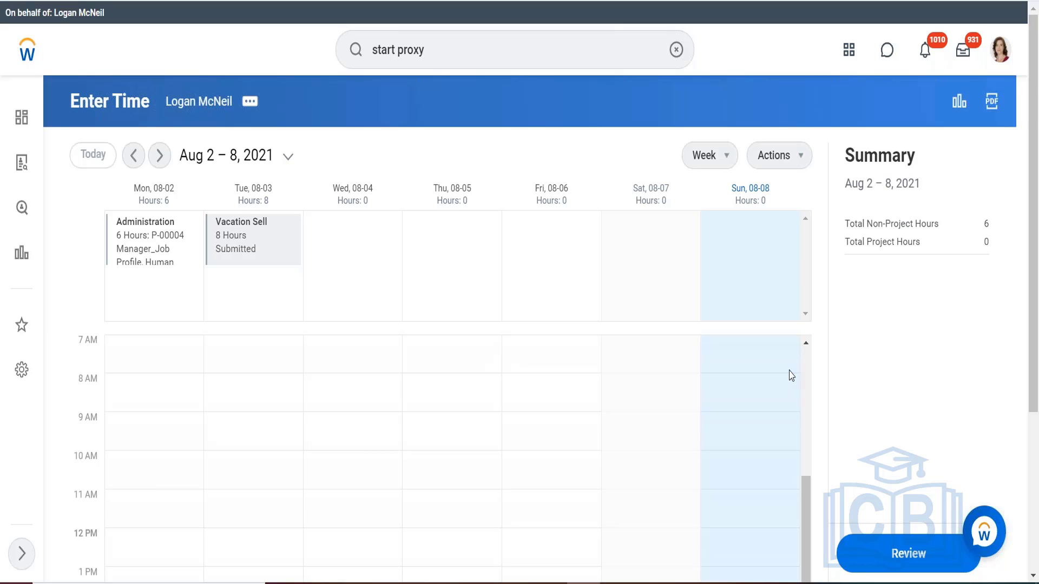
- Dismiss the default costing details and start a time entry for Thursday, August 5
click(988, 234)
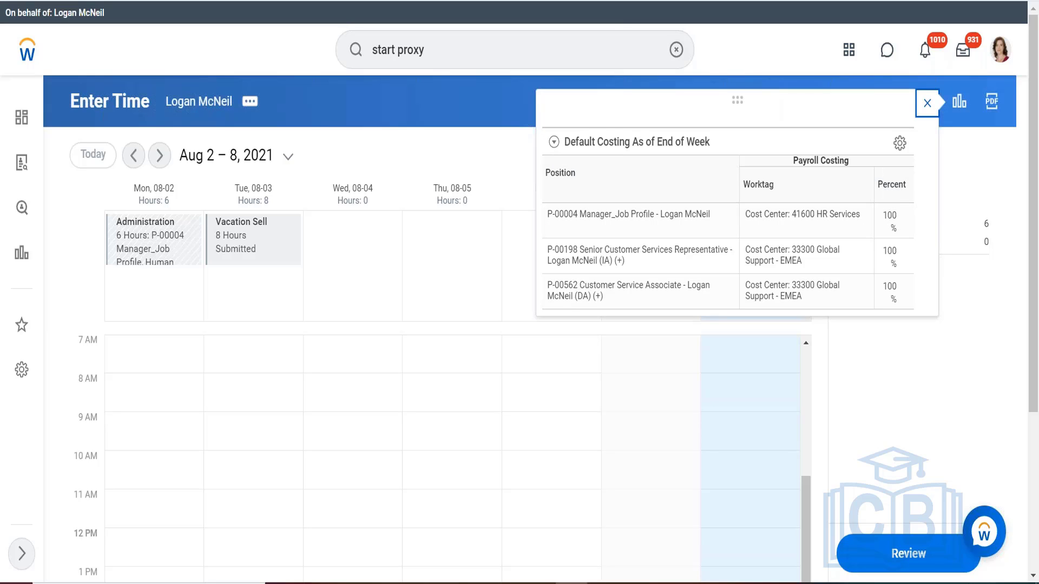
click(927, 103)
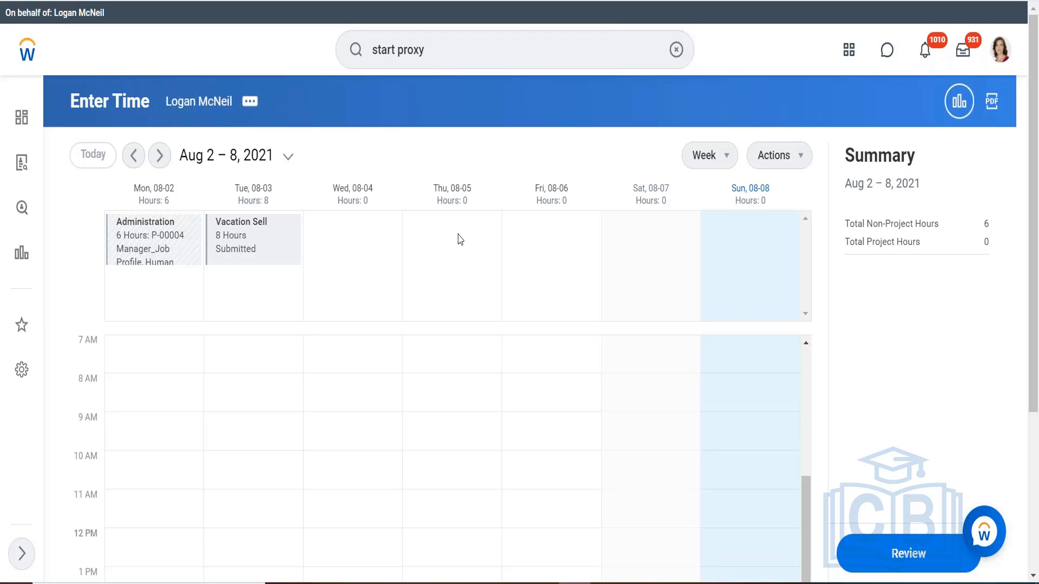
click(458, 240)
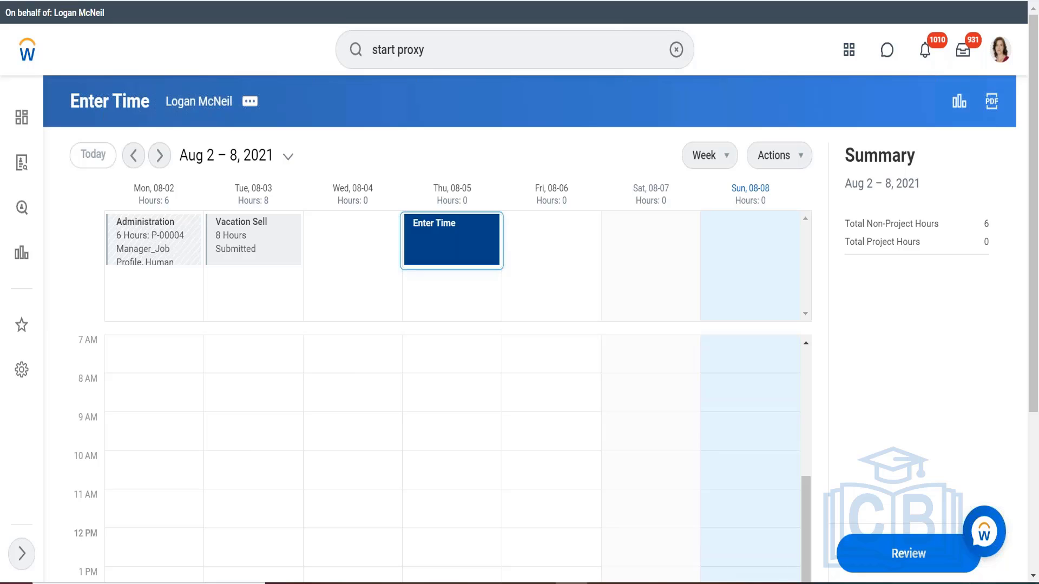
click(476, 242)
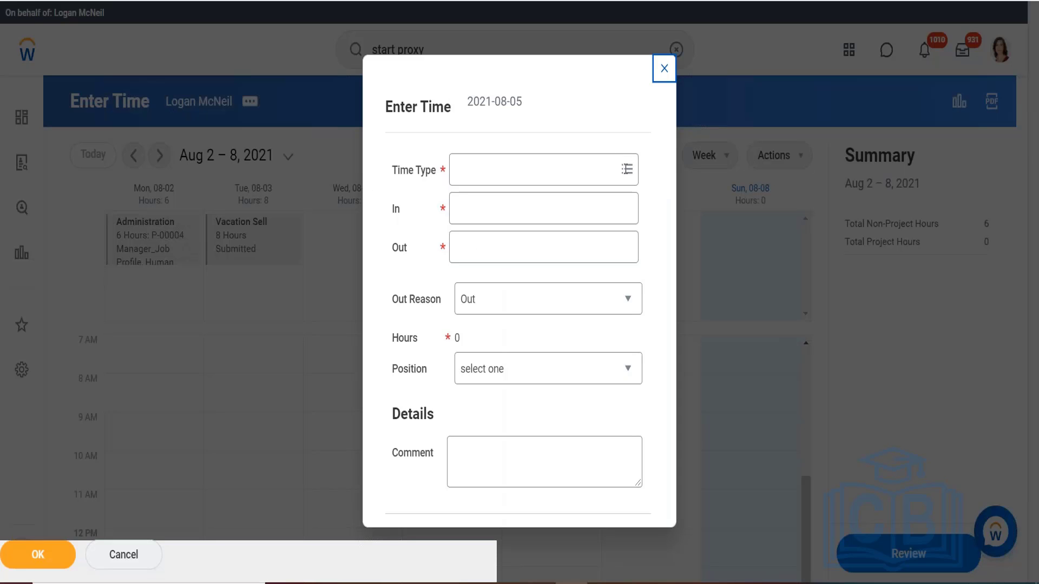
- Set the August 5 entry's time type to Training from the time entry codes
click(626, 169)
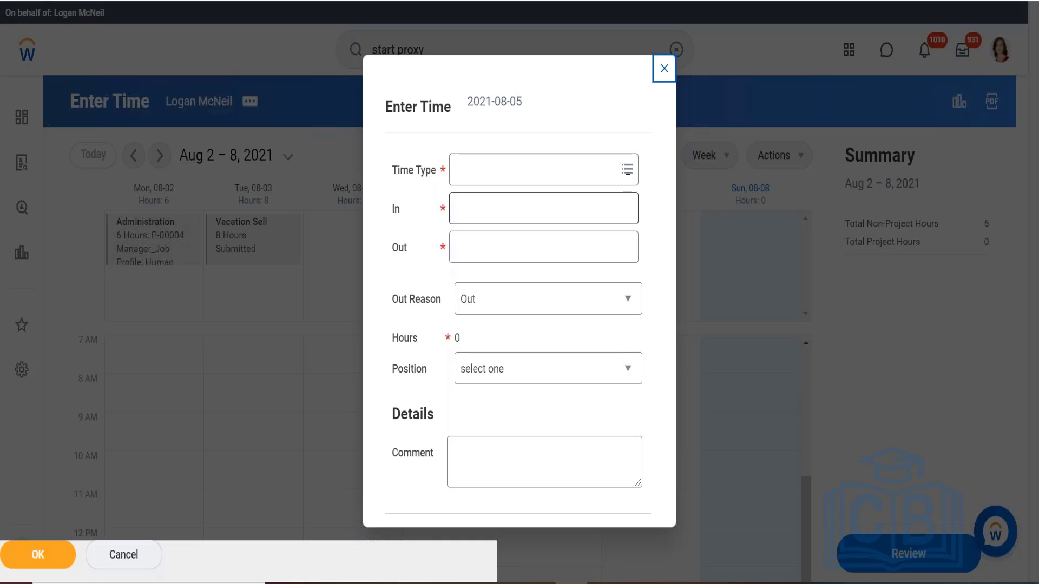
click(626, 168)
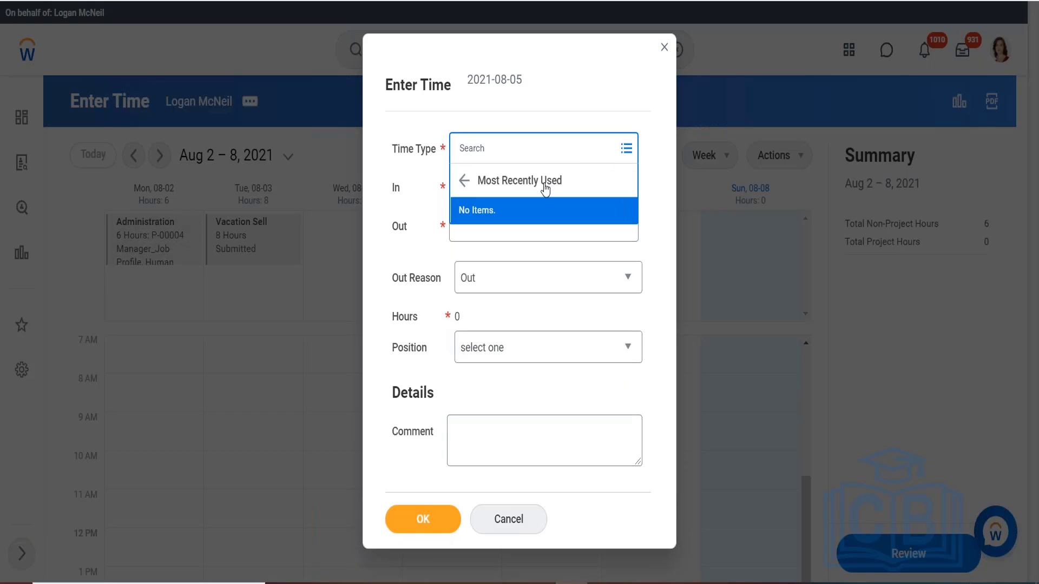
click(464, 180)
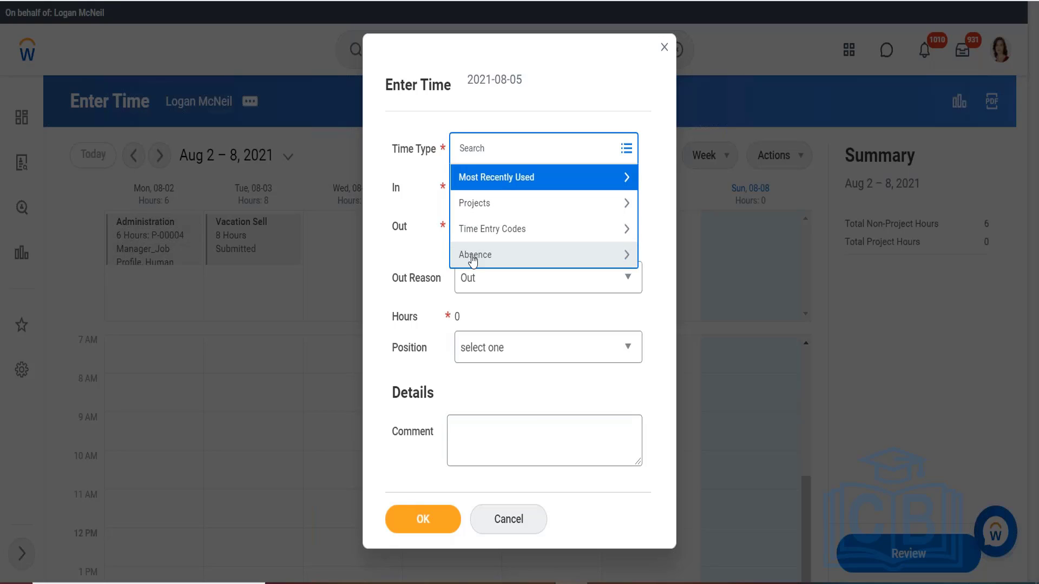
click(473, 234)
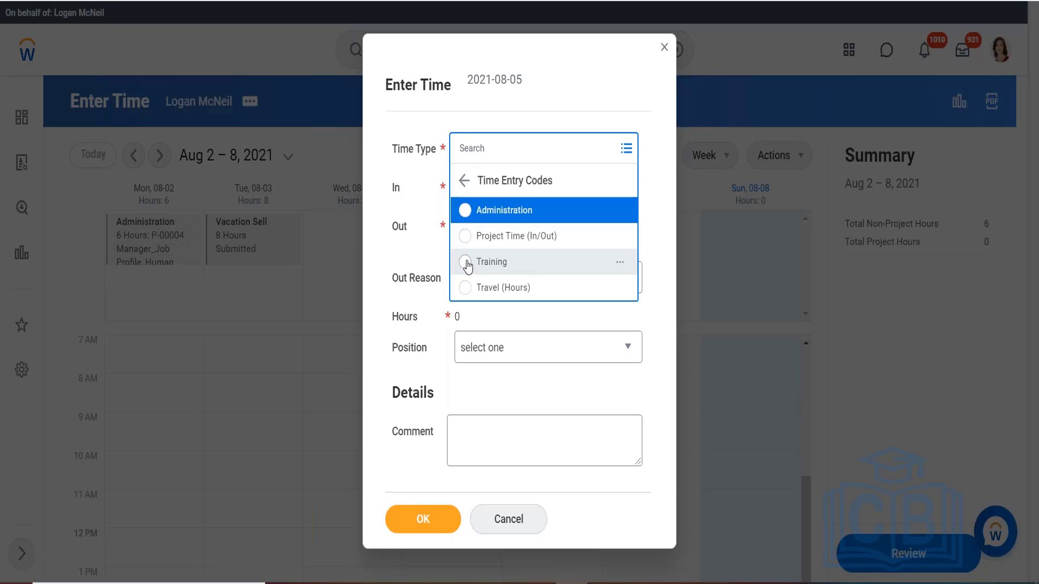
click(466, 262)
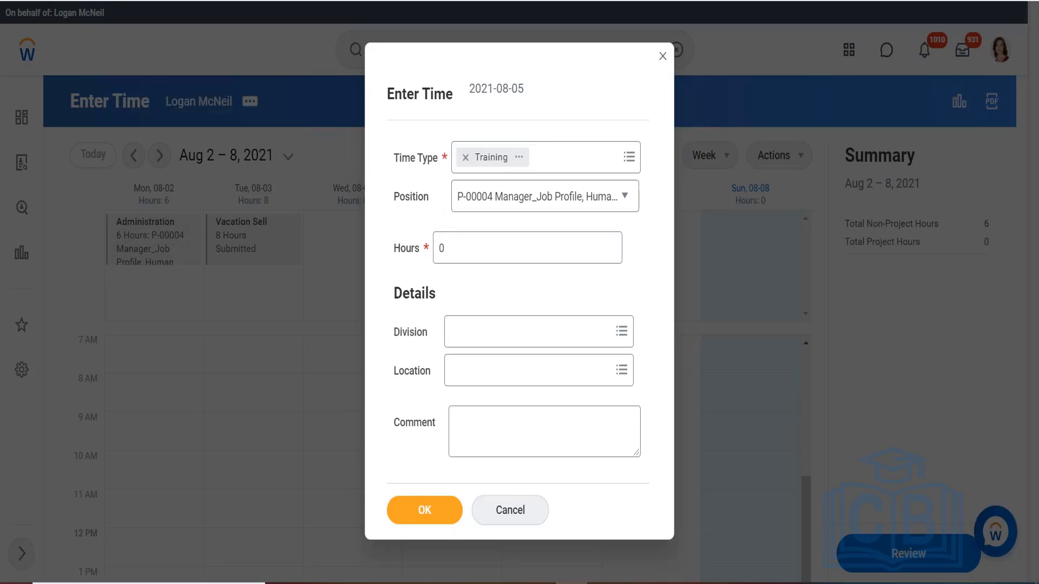
- Set the Training entry's hours to 8 and save the entry
click(450, 249)
key(BackSpace)
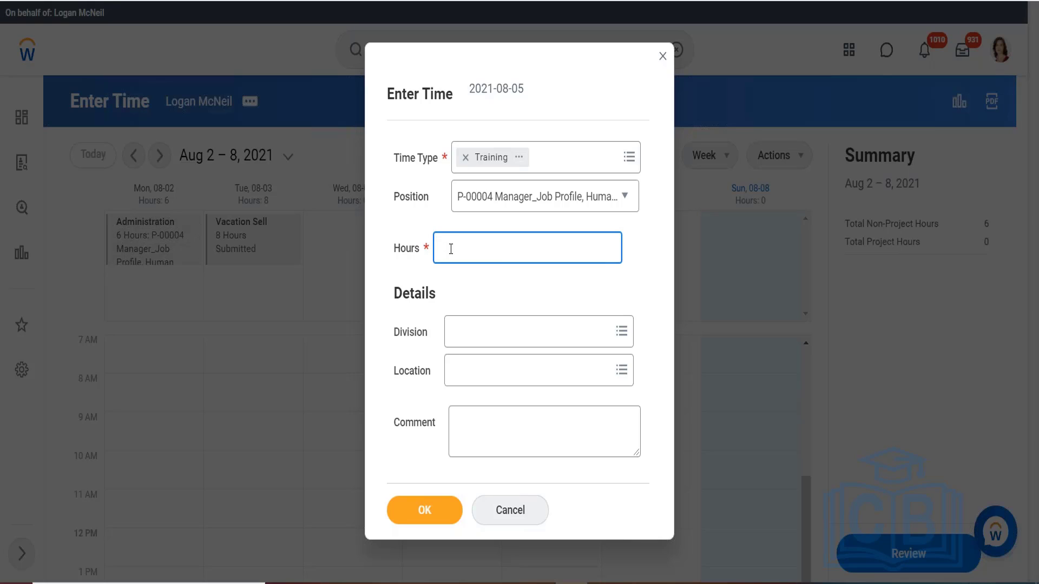
text(8)
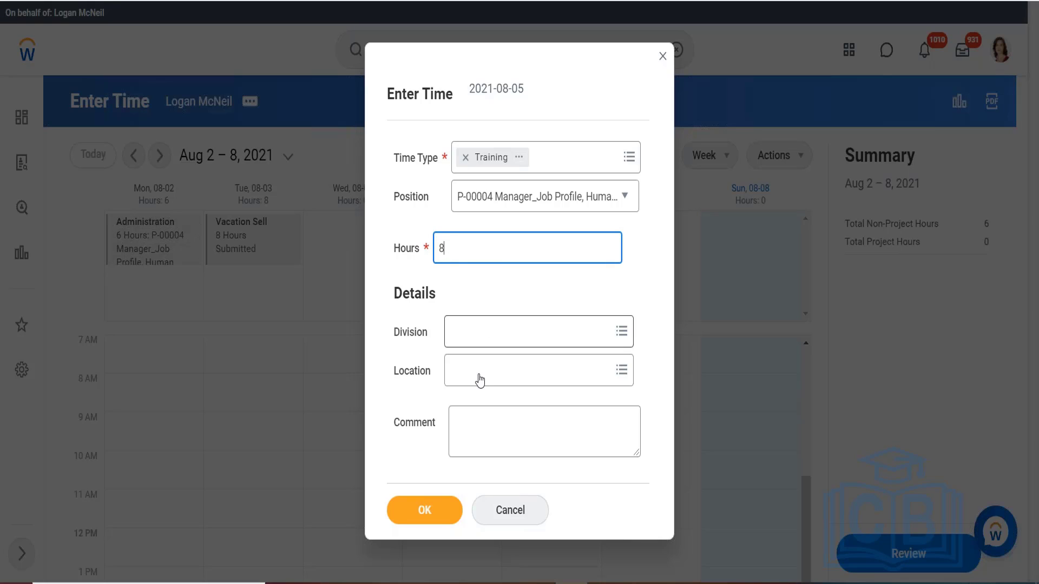
click(441, 515)
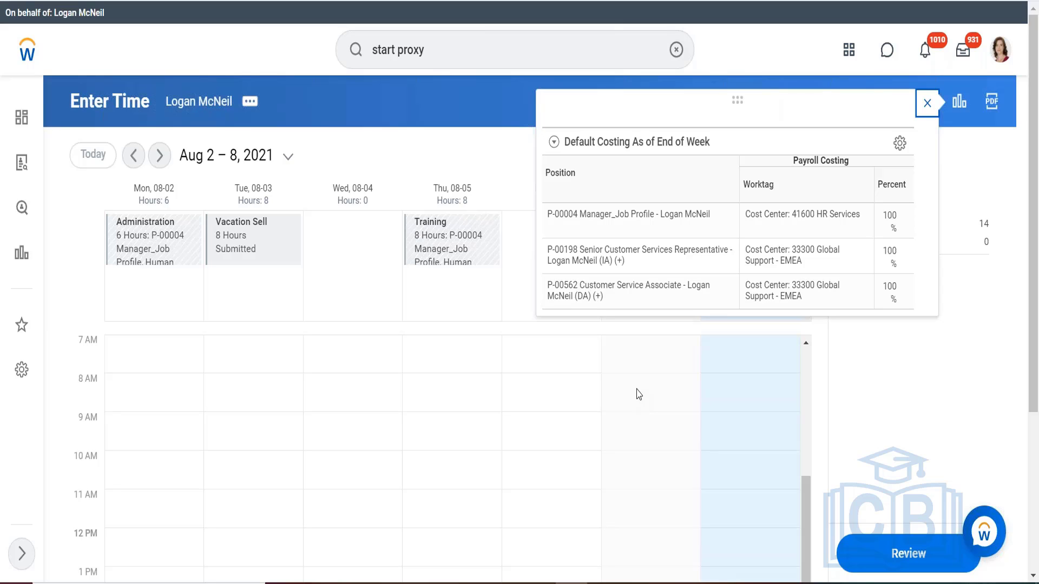
- Check the saved Training entry without changing it, and review and submit the time for August 2–8, 2021
click(451, 245)
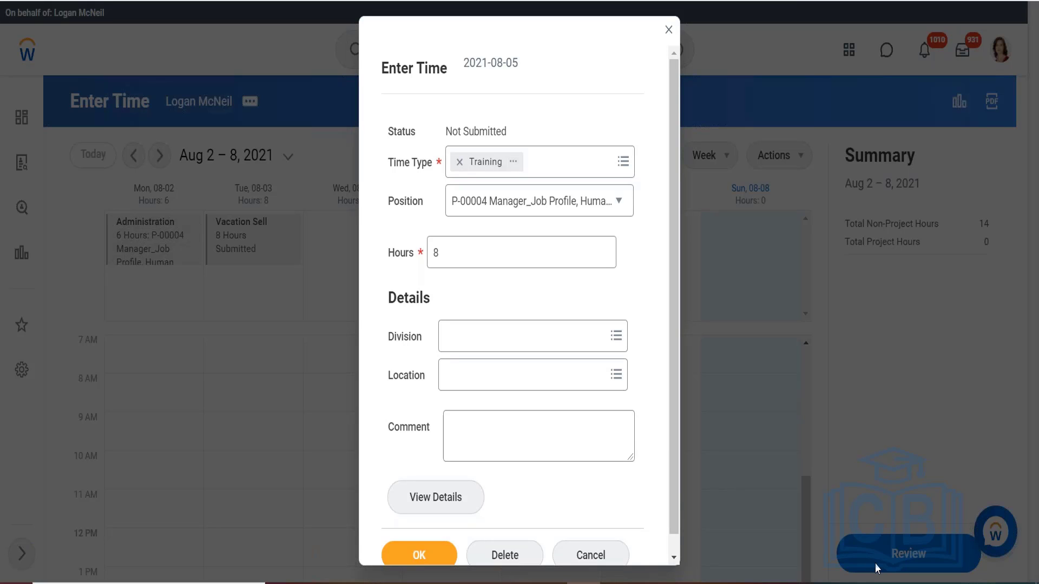
click(669, 32)
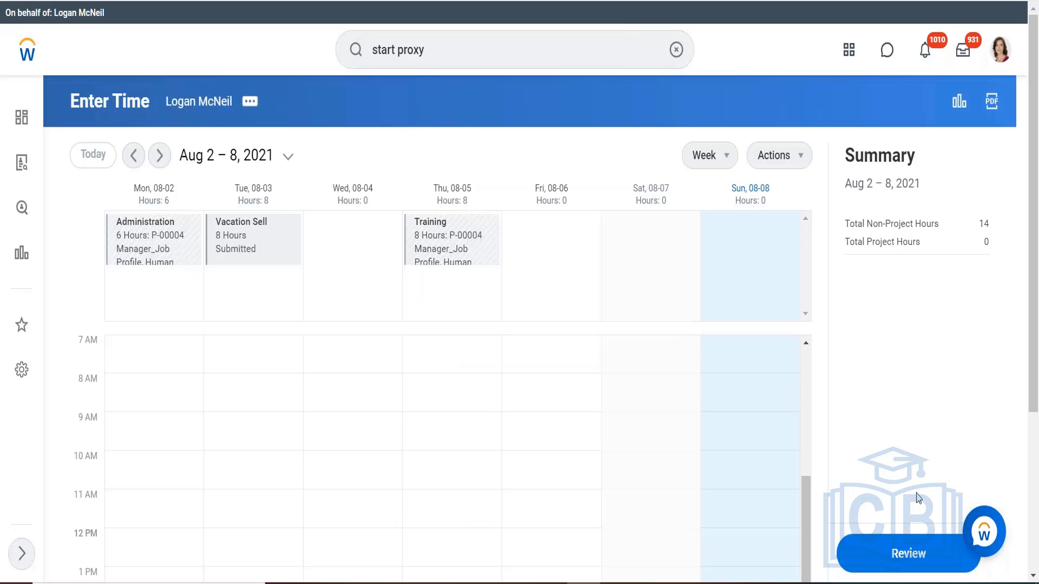
click(928, 550)
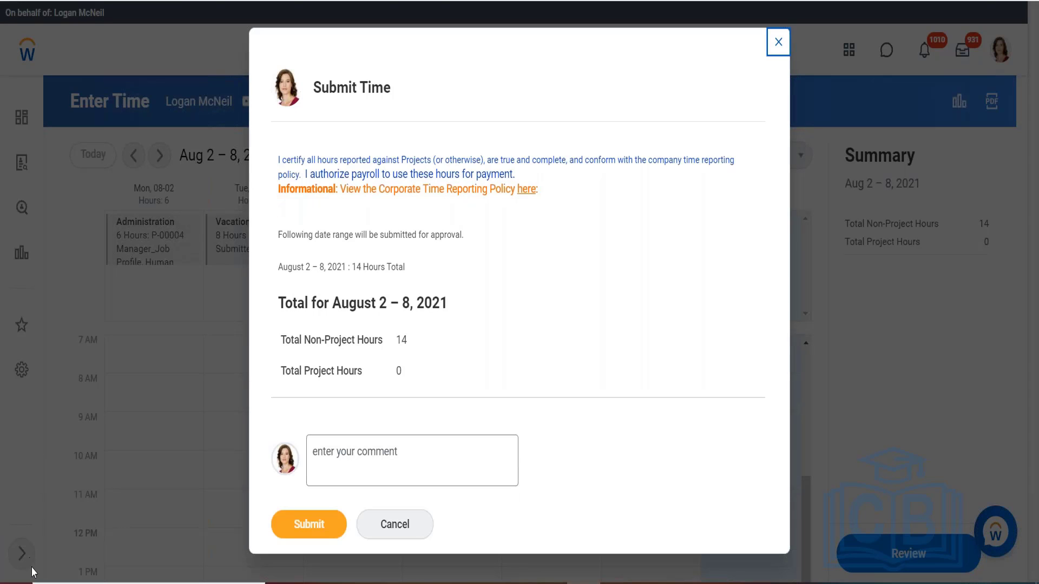
click(290, 531)
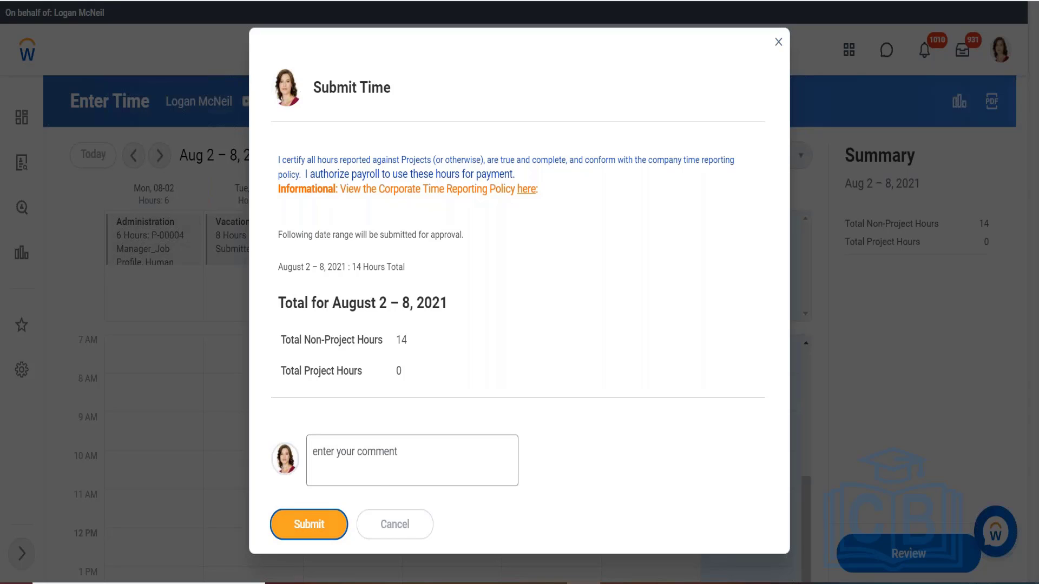
click(309, 524)
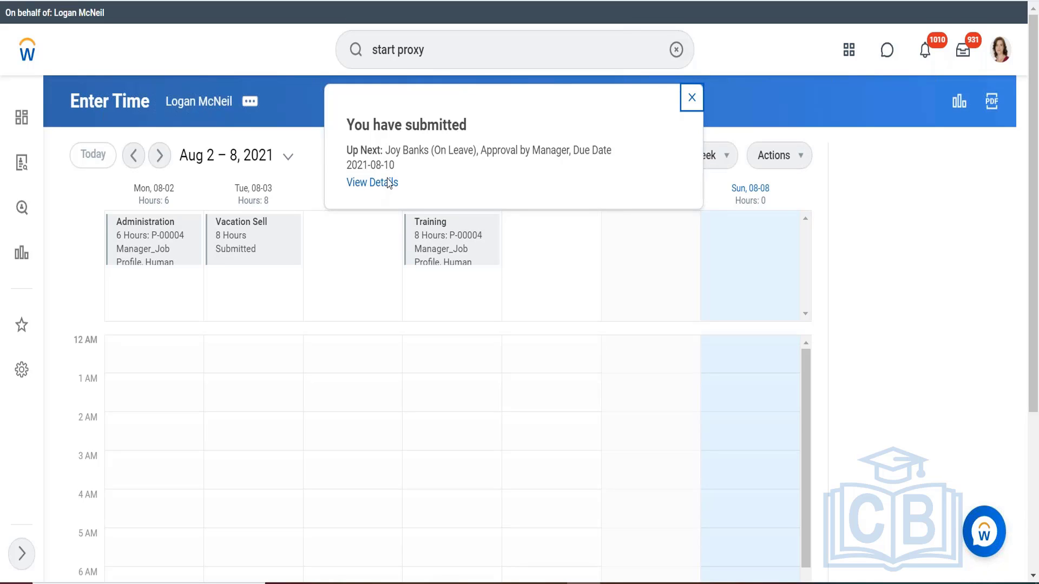
- View the submitted time entry's details and examine its process history and approval steps
click(393, 183)
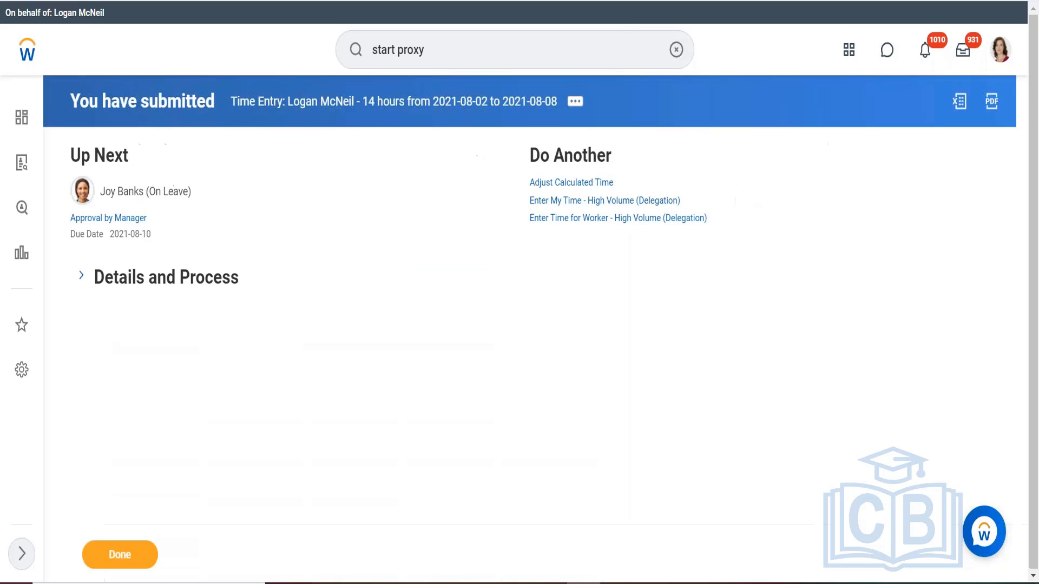
click(80, 279)
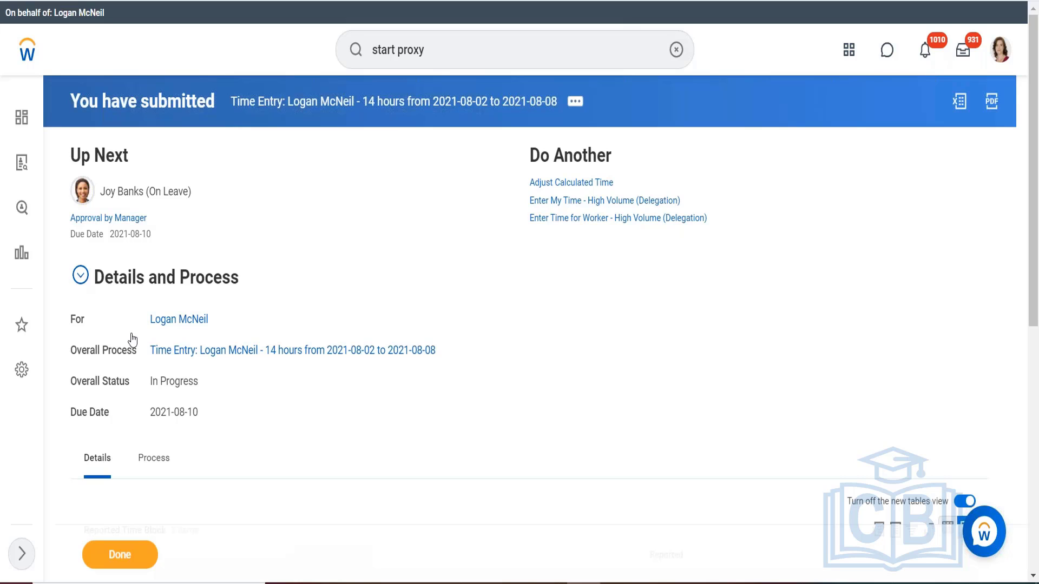
click(153, 458)
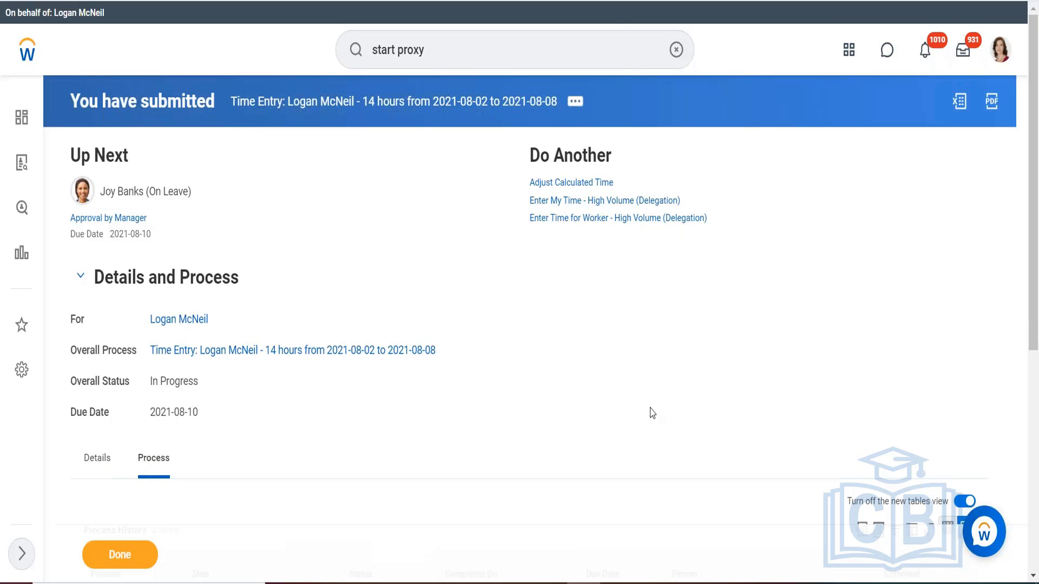
scroll(652, 413, down, 7)
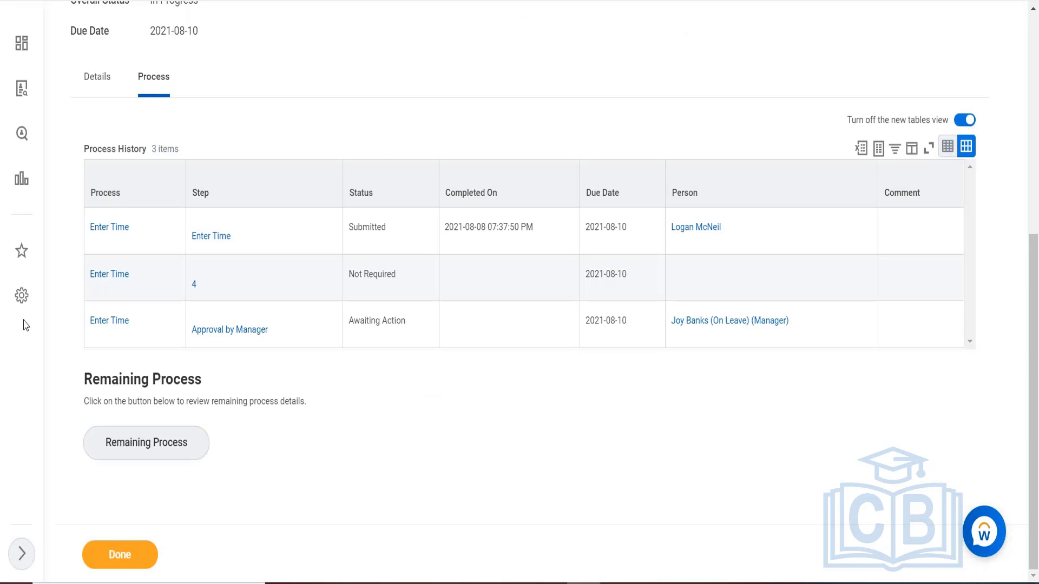